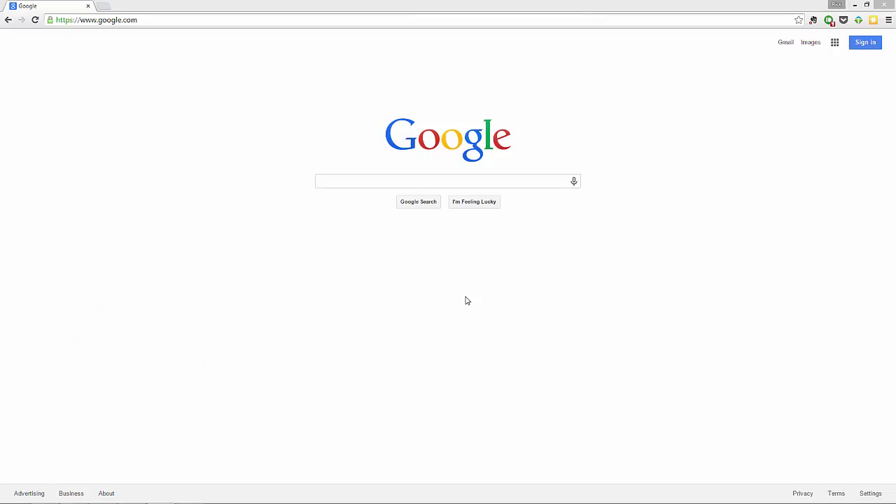
Step: Search Google for '3d lexus lfa', correcting a typo in the query
click(437, 183)
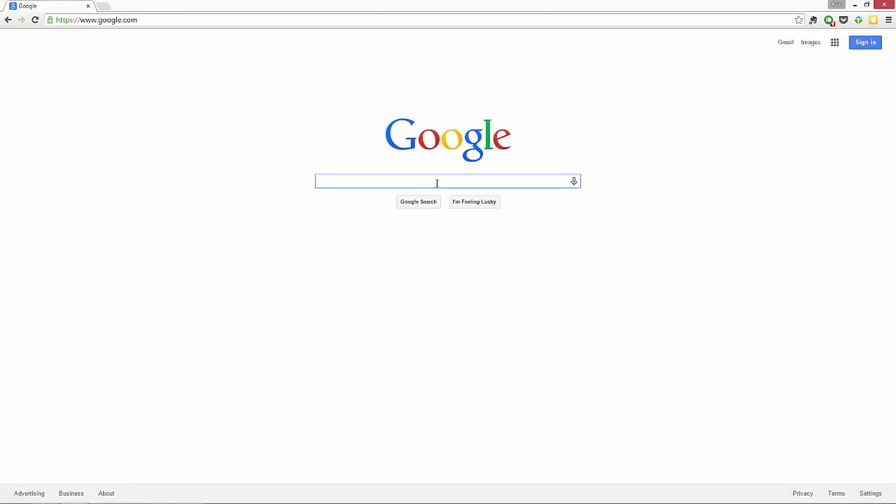
text(loc)
key(BackSpace)
key(BackSpace)
key(BackSpace)
text(3d)
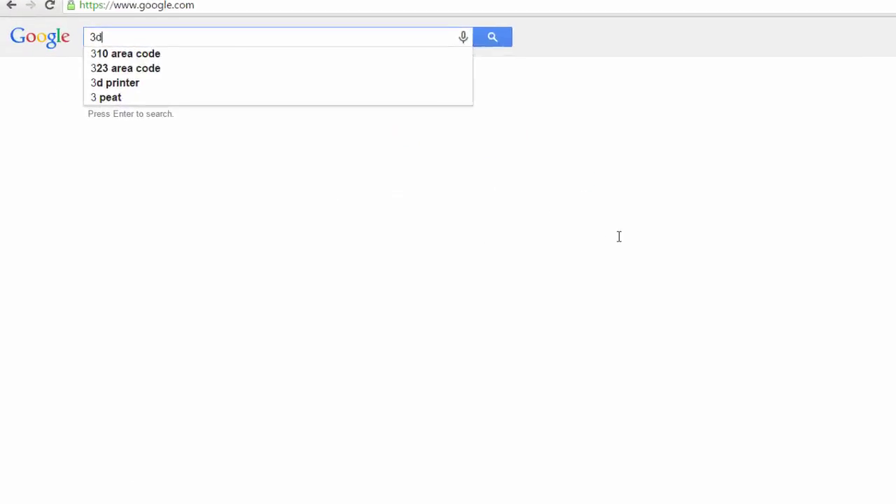
text( lexus lfa)
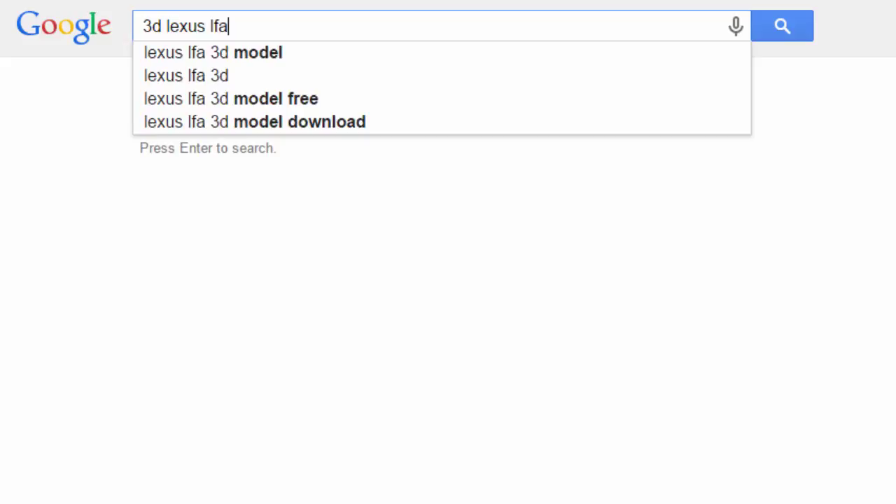
key(Return)
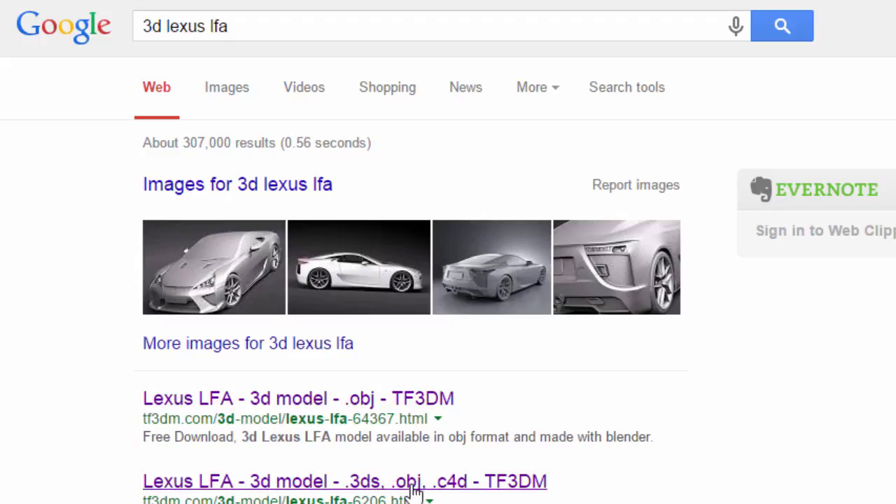
Step: Download the obj-only Lexus LFA V10 model from its TF3DM page
click(403, 403)
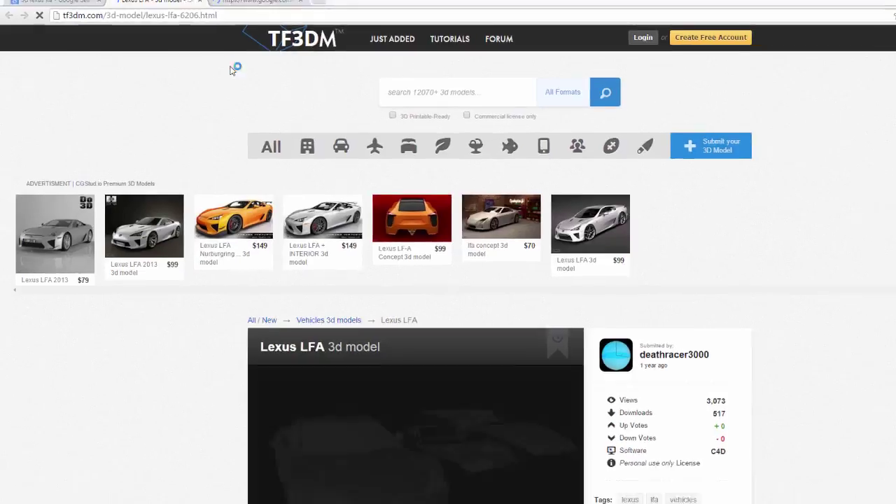
scroll(318, 239, down, 4)
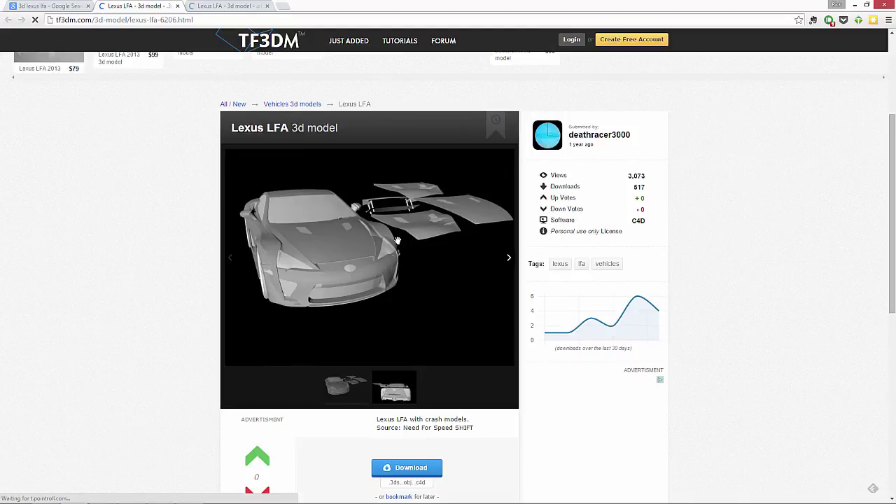
scroll(393, 248, down, 3)
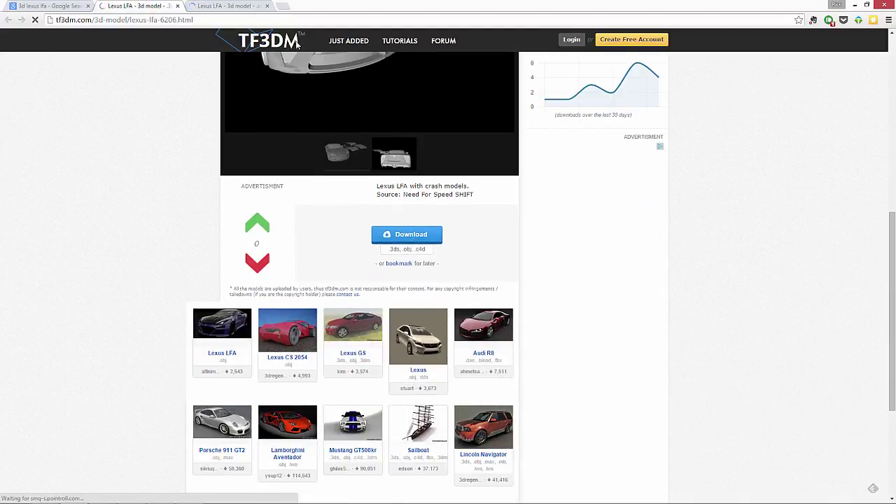
key(ctrl+Tab)
scroll(407, 278, down, 3)
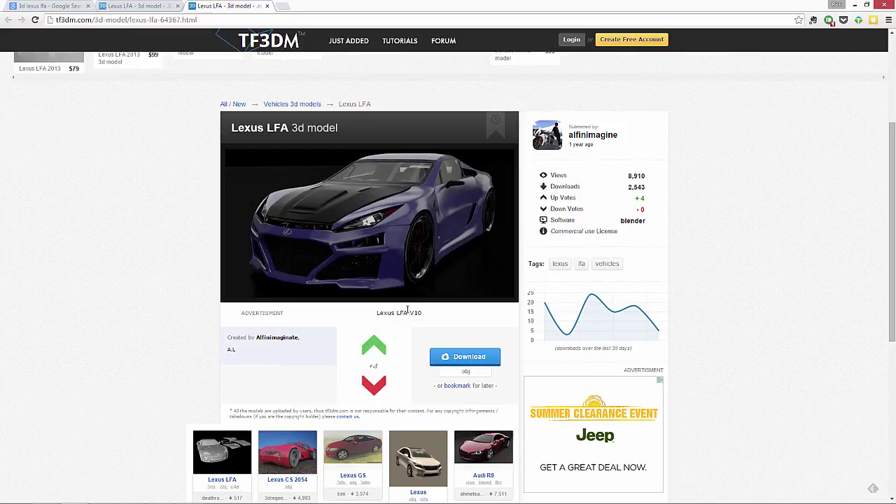
click(450, 357)
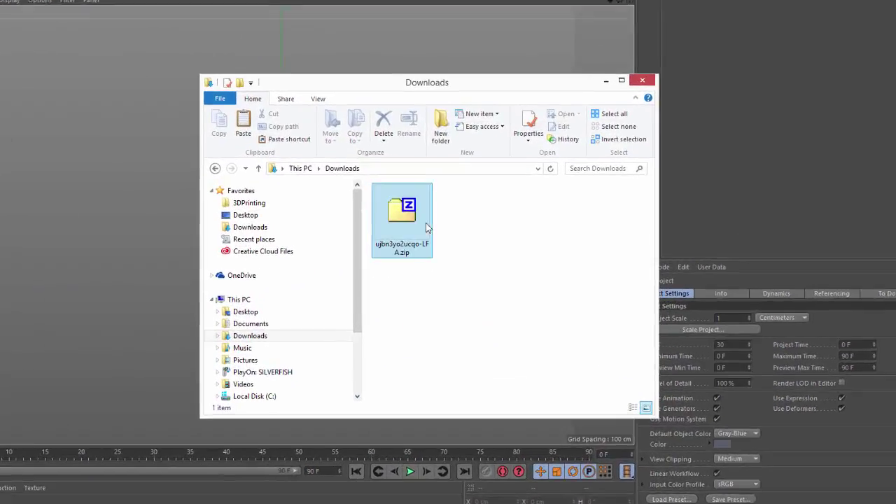
Step: Extract the downloaded zip with 7-Zip into Downloads and open the LFA folder
click(408, 222)
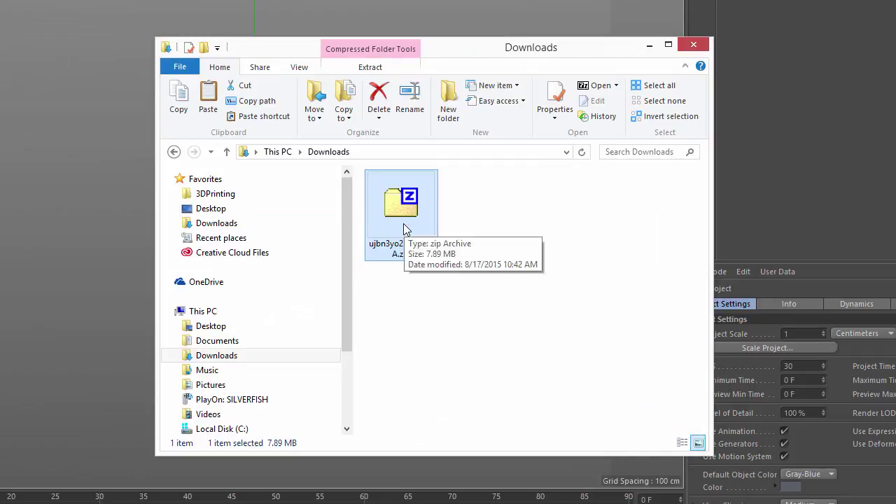
right_click(404, 223)
mouse_move(263, 248)
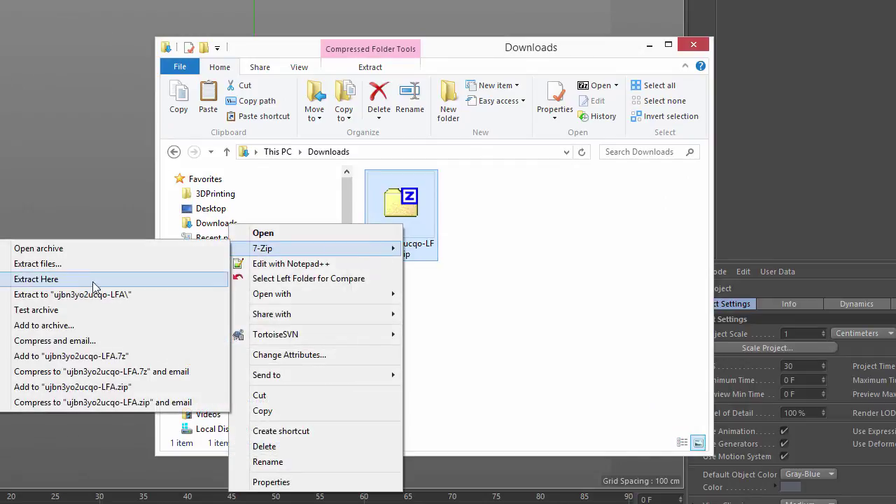
click(95, 295)
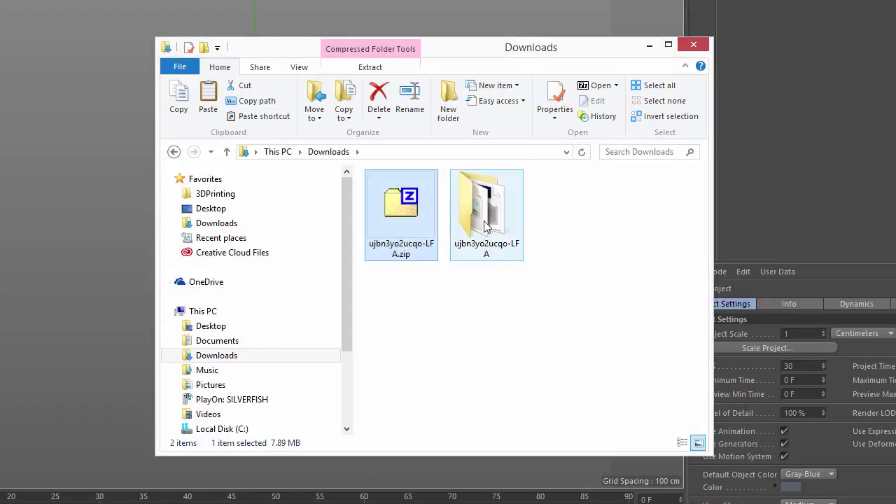
double_click(483, 221)
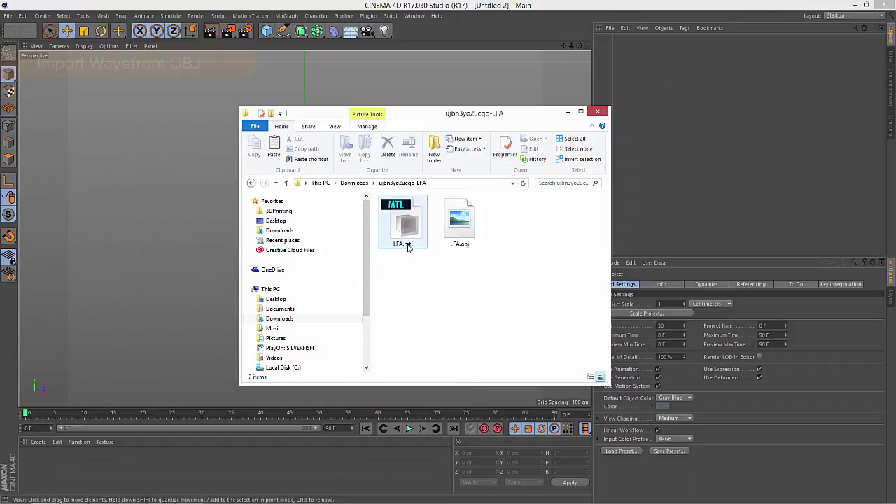
Step: Import LFA.obj with vertex normals, split objects, .MTL materials and White default material
drag(454, 240, 77, 182)
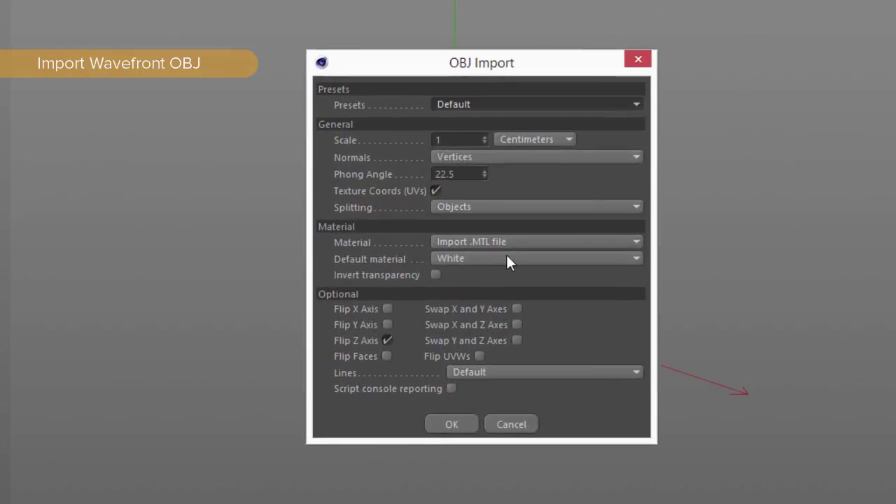
click(435, 154)
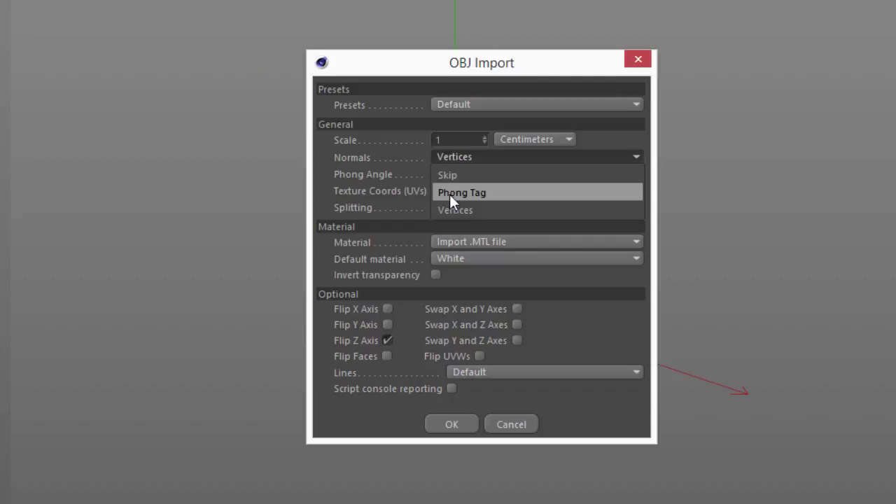
click(378, 184)
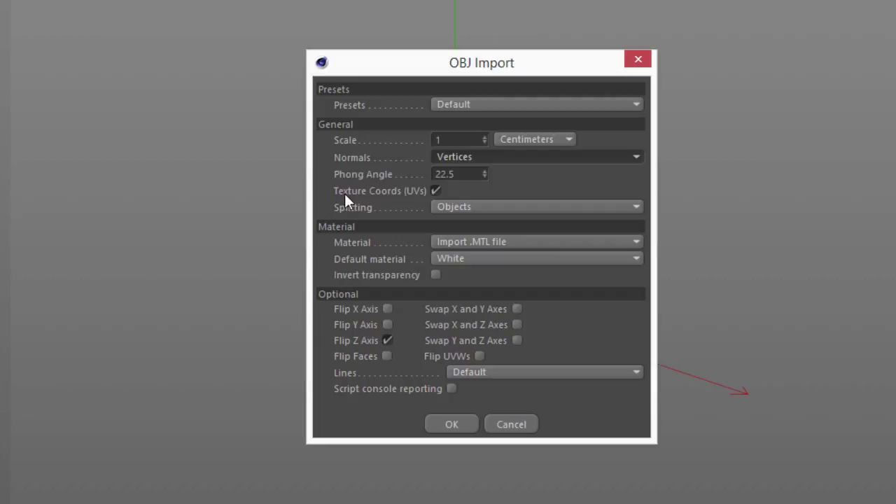
click(459, 204)
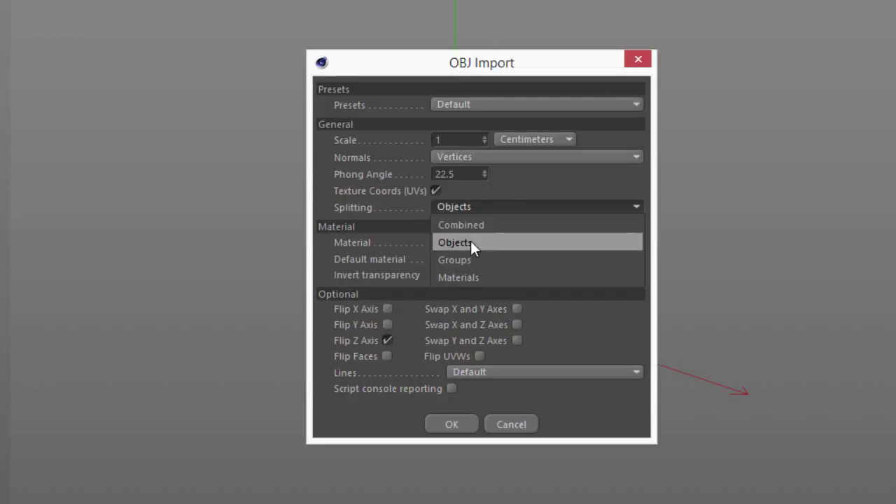
click(364, 236)
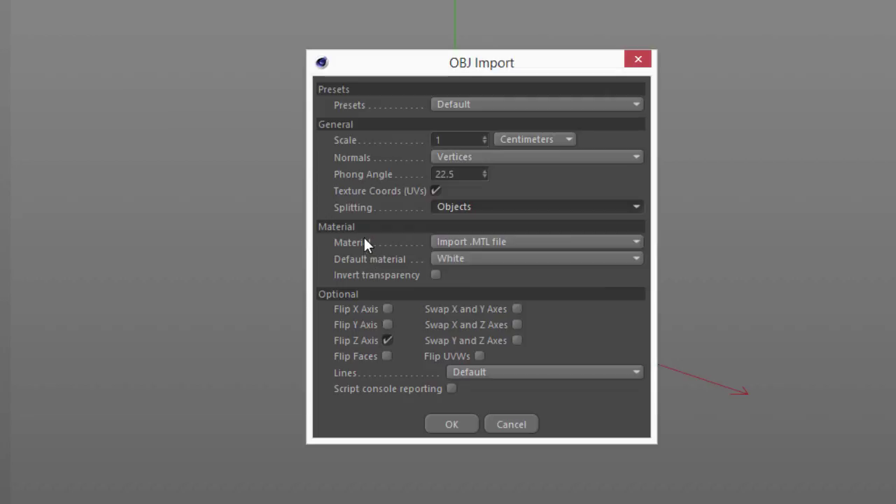
click(442, 241)
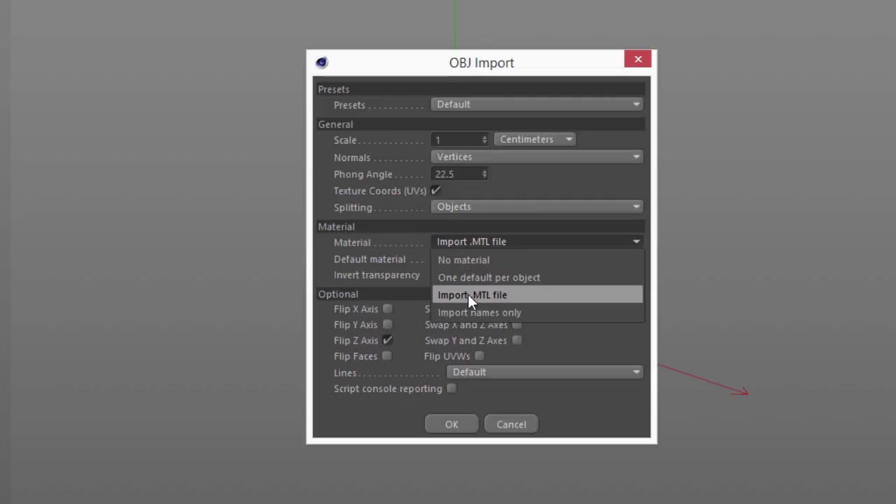
click(386, 271)
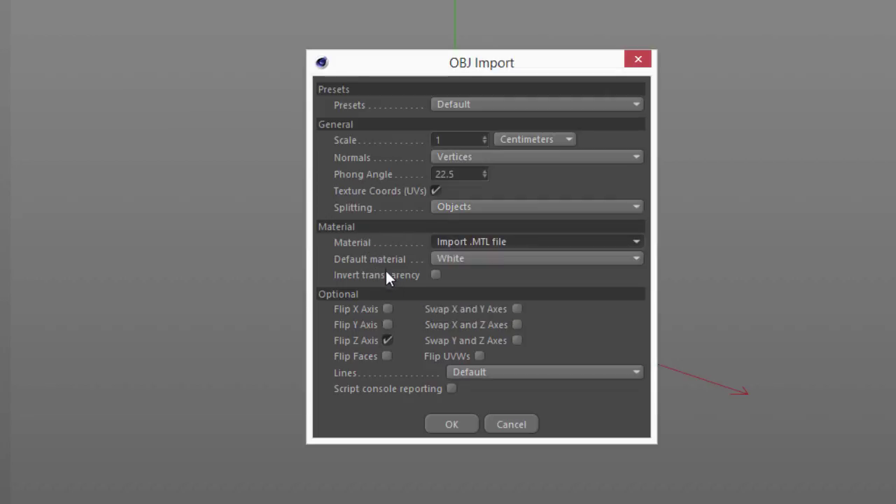
click(453, 261)
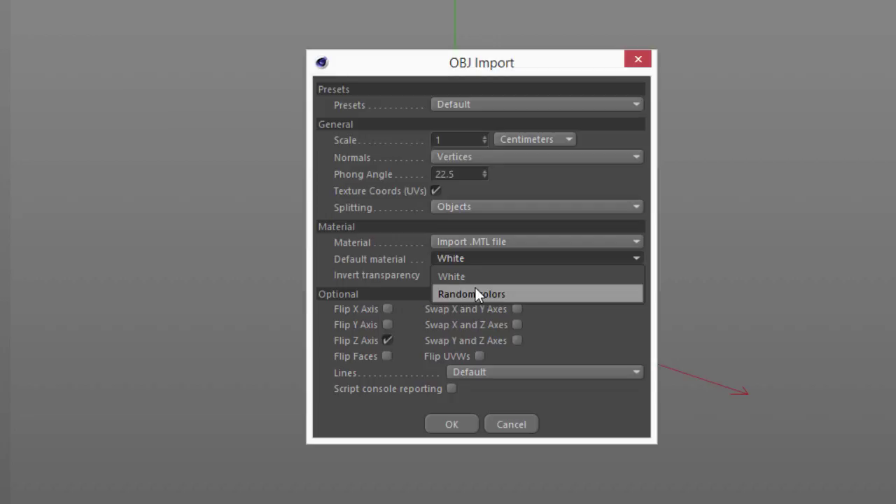
click(384, 276)
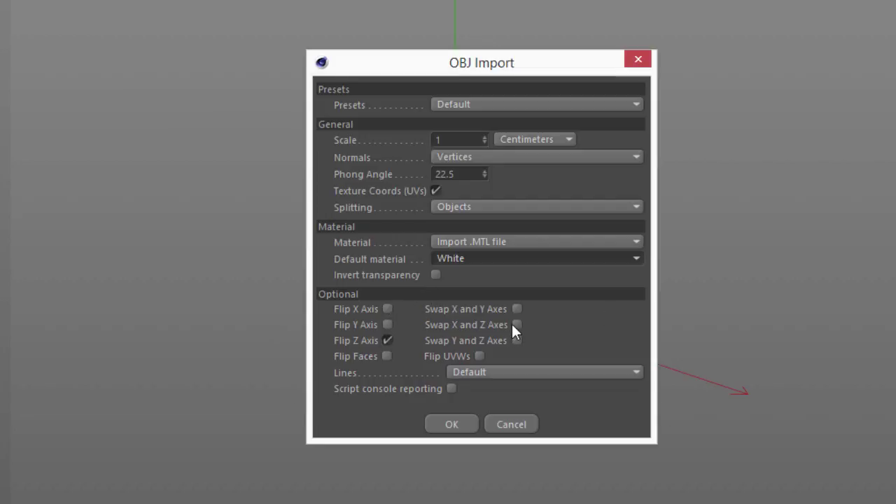
click(453, 425)
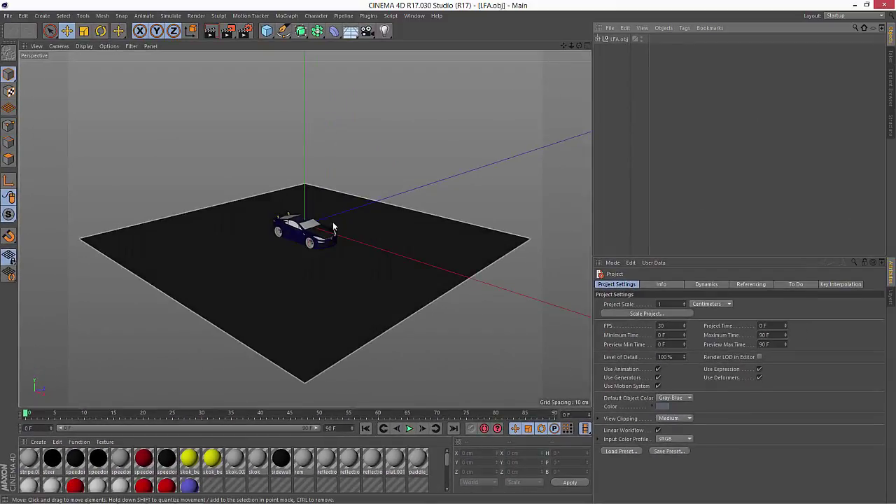
scroll(333, 228, up, 2)
Step: Orbit around the imported car and expand LFA.obj to list its parts
alt+drag(300, 226, 226, 226)
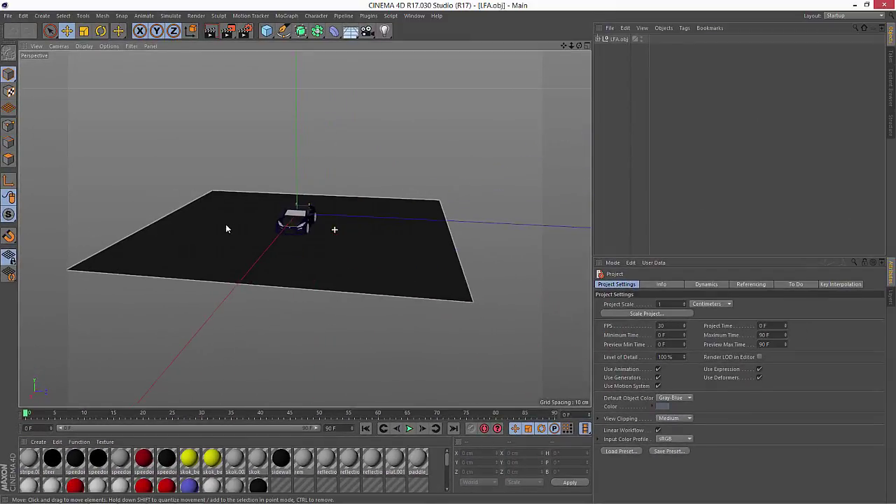
scroll(302, 226, up, 3)
scroll(302, 227, up, 3)
scroll(302, 227, up, 3)
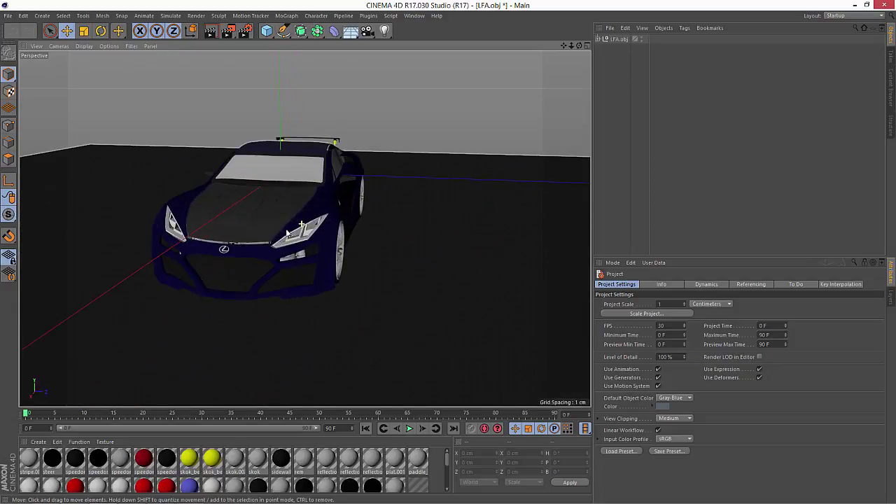
scroll(290, 236, up, 2)
mouse_move(290, 236)
alt+mouse_down()
mouse_move(414, 278)
mouse_move(186, 249)
alt+mouse_up()
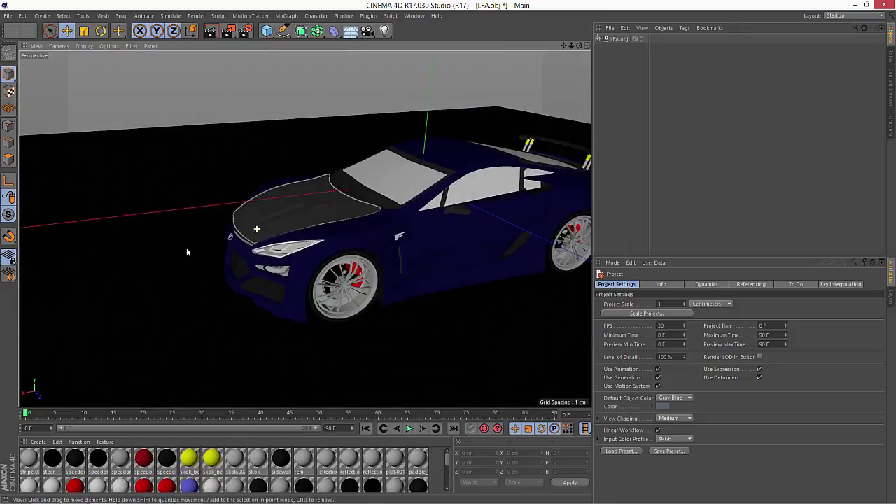
scroll(187, 248, down, 3)
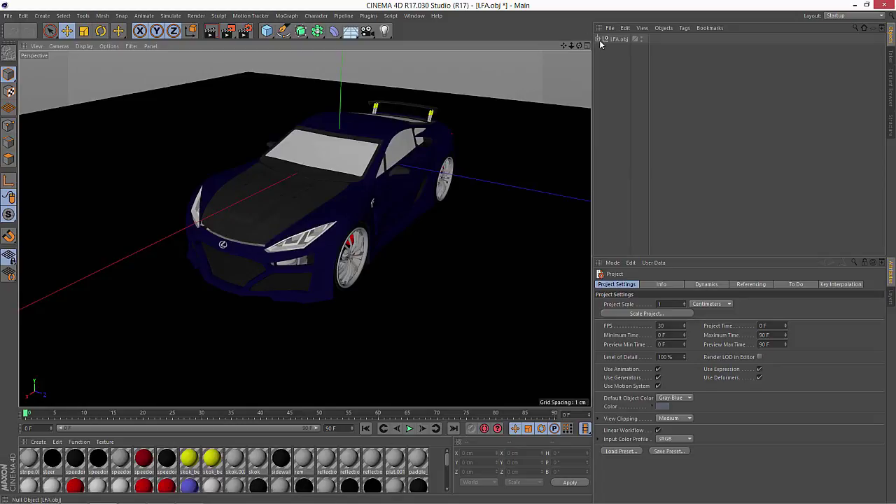
click(598, 39)
scroll(649, 104, down, 5)
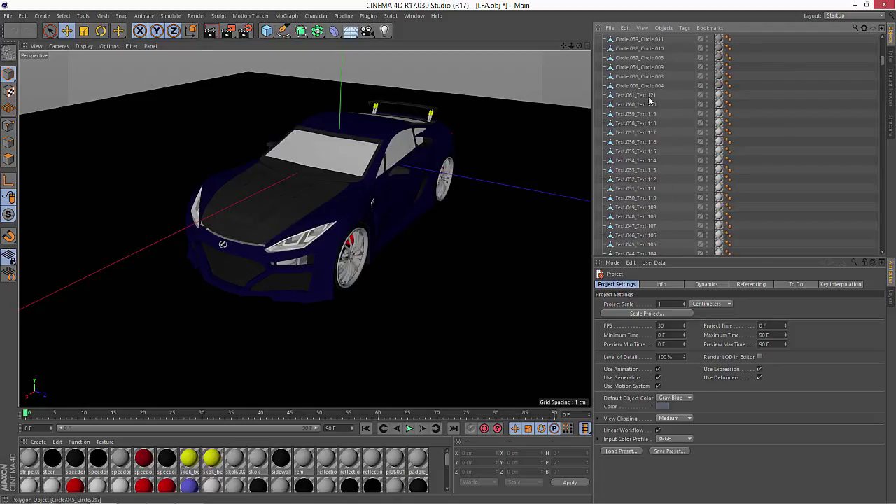
scroll(649, 104, down, 5)
scroll(649, 104, down, 5)
scroll(649, 104, down, 5)
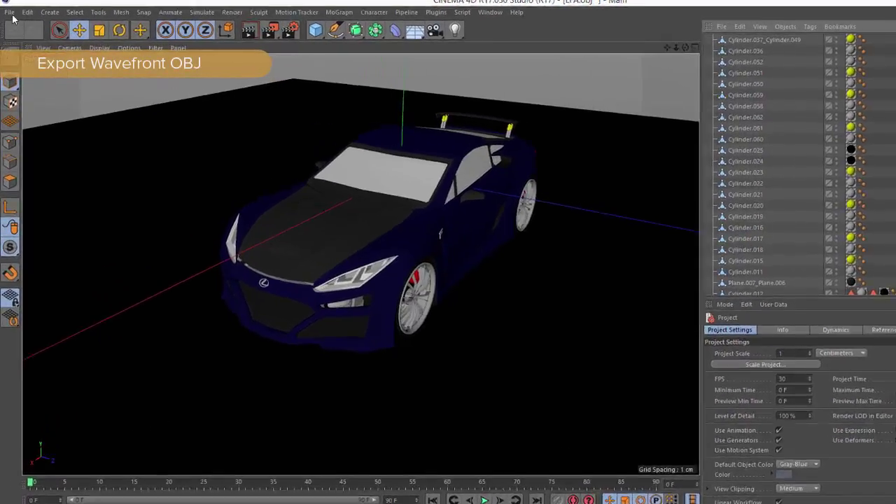
Step: Export the scene as a Wavefront OBJ file named LFA-export.obj
click(10, 12)
mouse_move(35, 262)
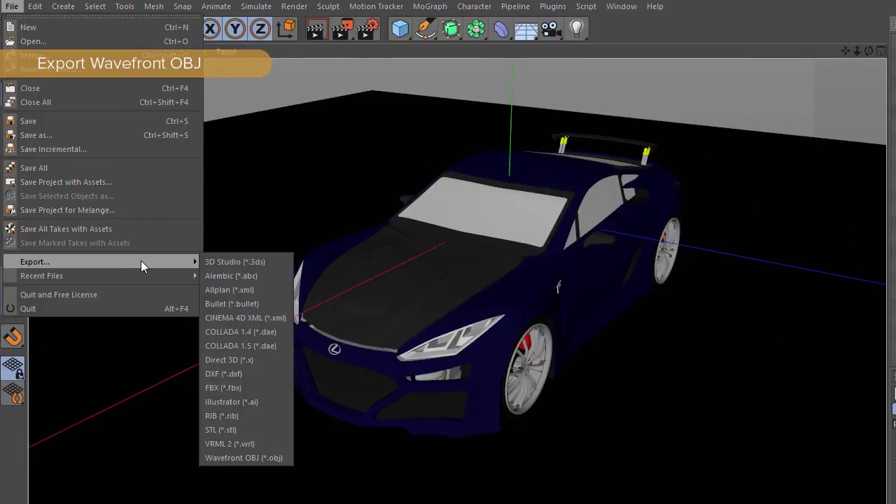
click(236, 459)
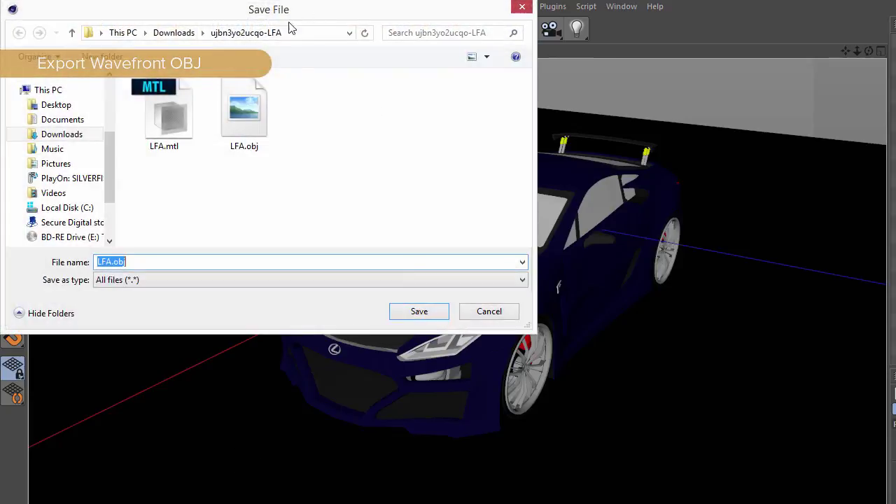
click(110, 262)
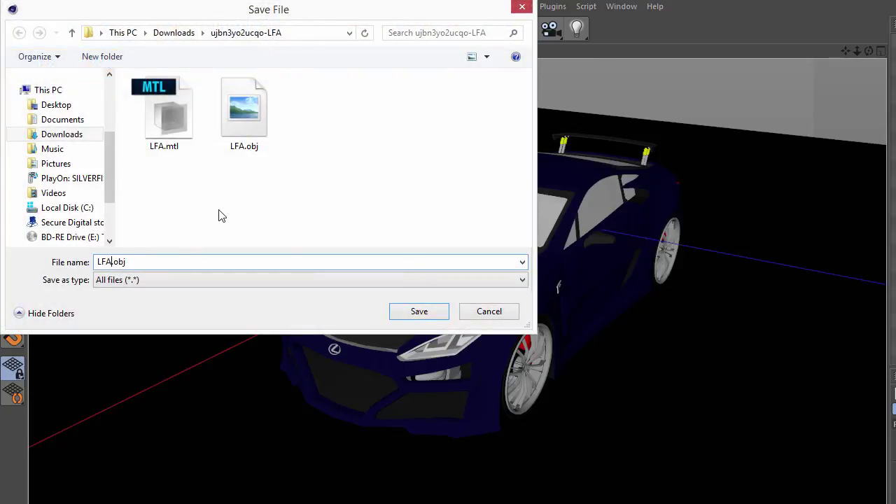
text(-export)
key(Return)
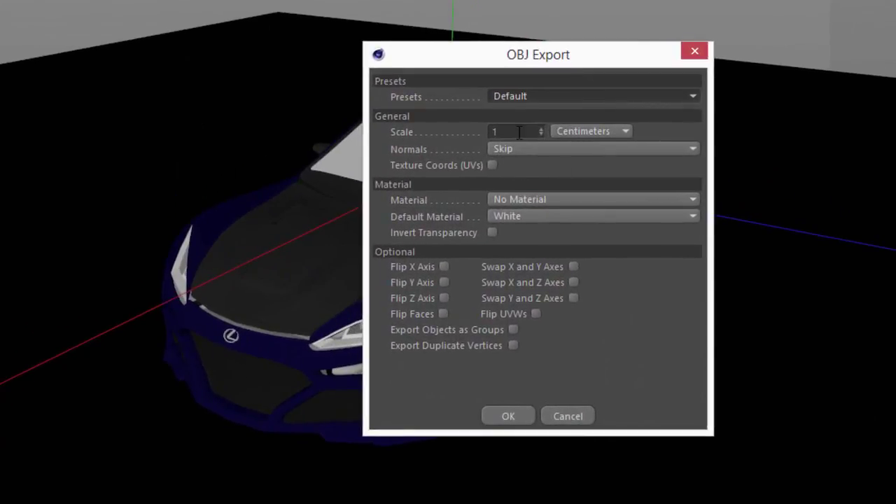
Step: Review the normals and material options, then apply the 3ds Max export preset
click(531, 148)
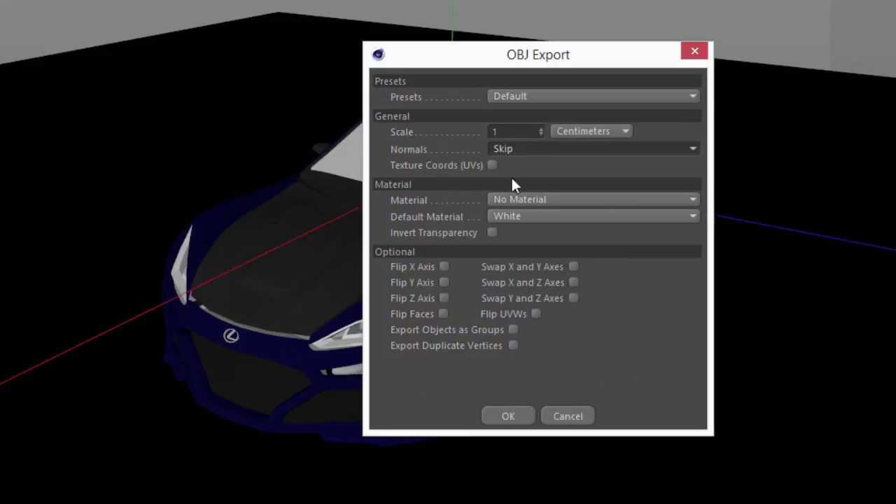
click(522, 199)
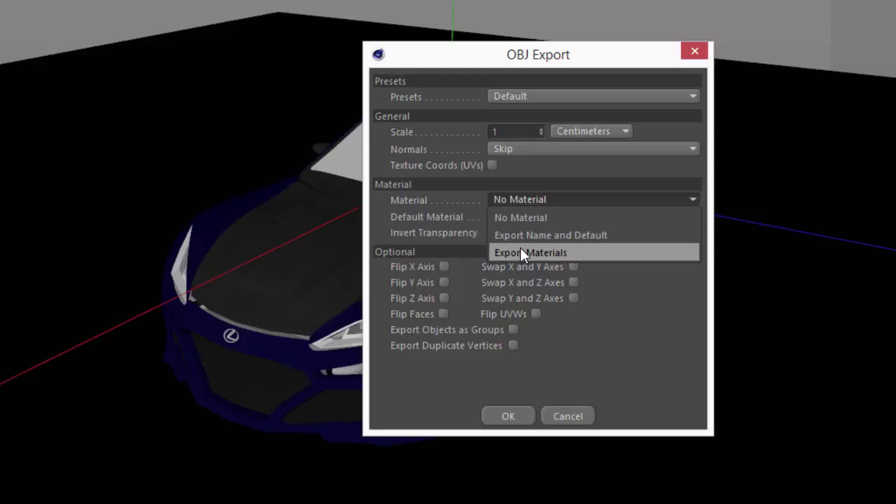
click(474, 242)
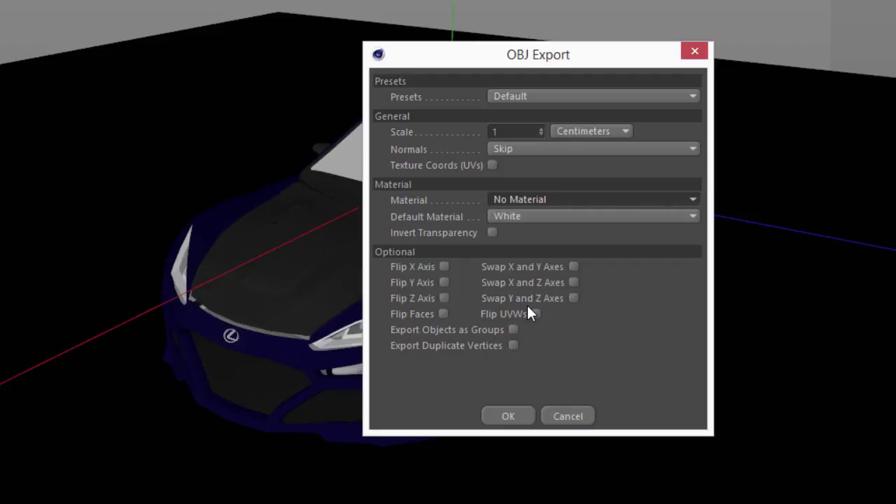
click(649, 96)
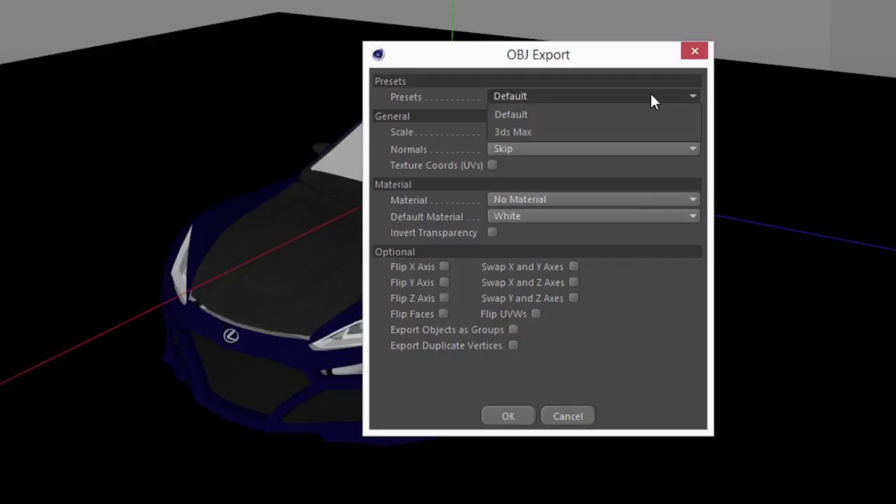
click(638, 130)
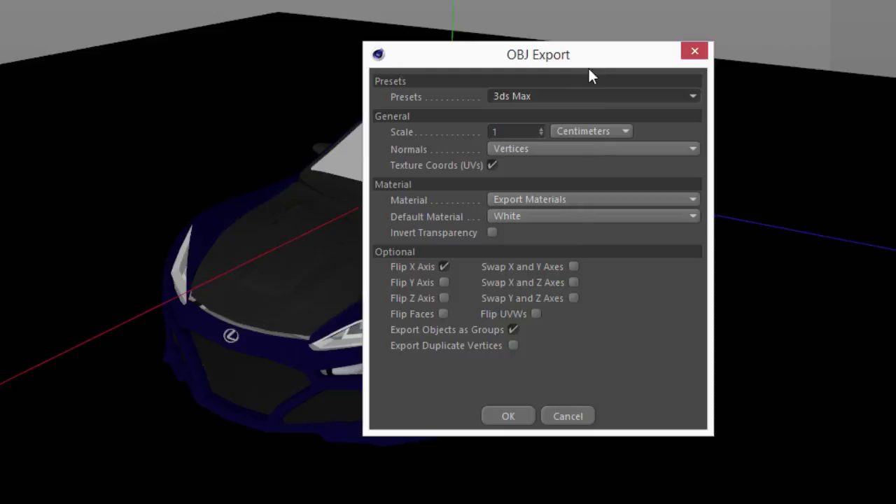
click(601, 97)
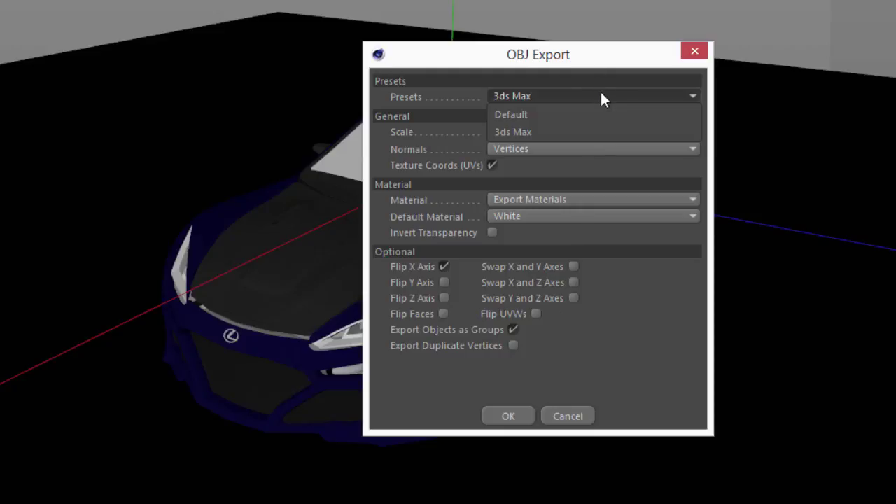
click(590, 149)
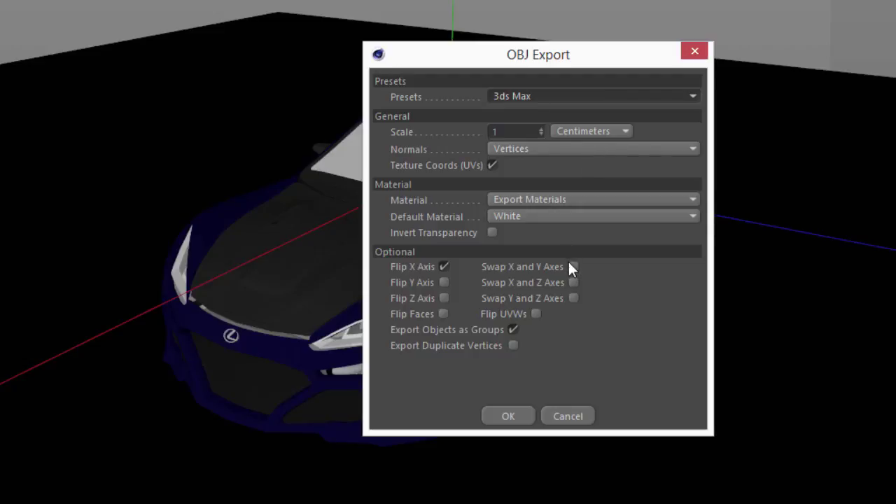